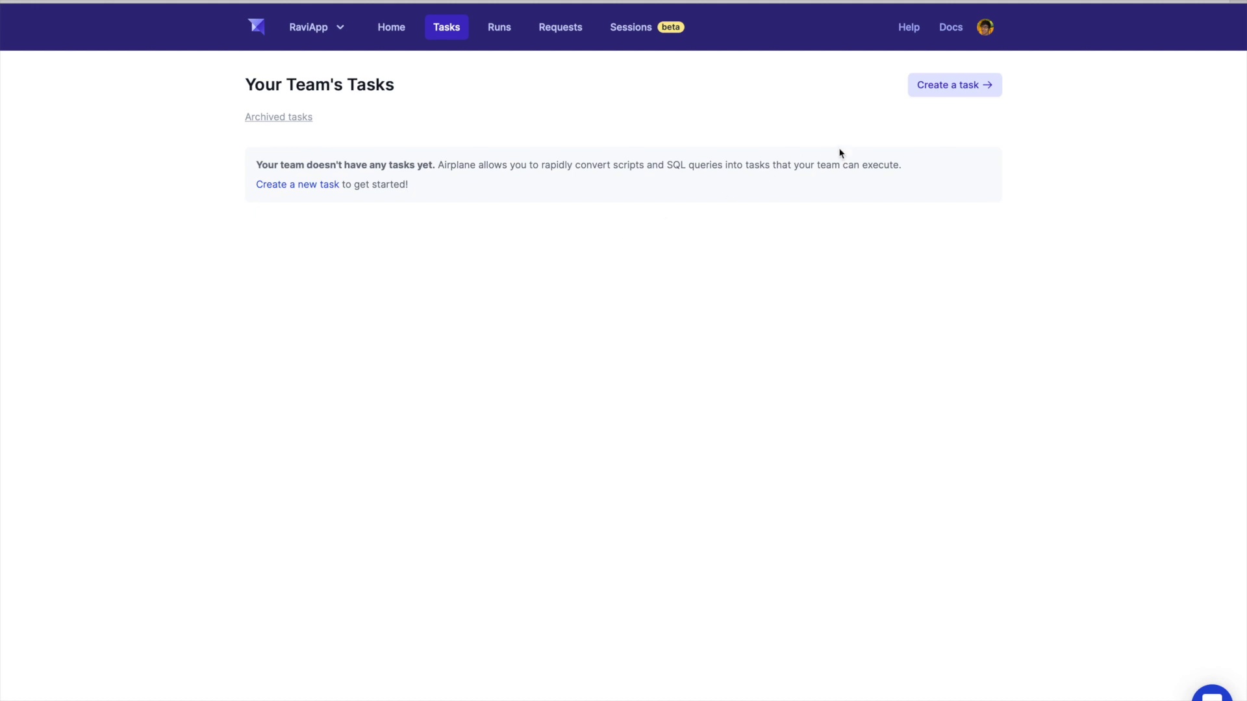
# Fill in a new task named Reverse Transaction, Node.js type, with an Integer 'Transaction ID' parameter
pyautogui.click(958, 89)
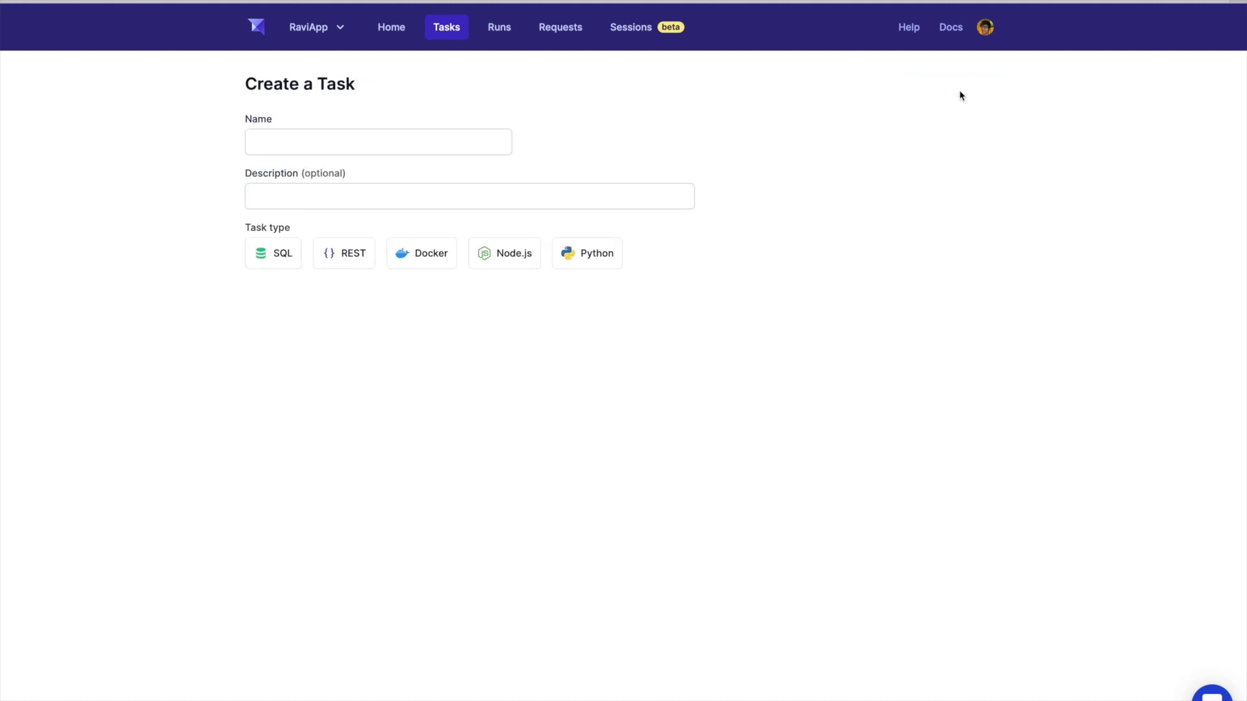
pyautogui.click(471, 140)
pyautogui.write('Reverse Transaction')
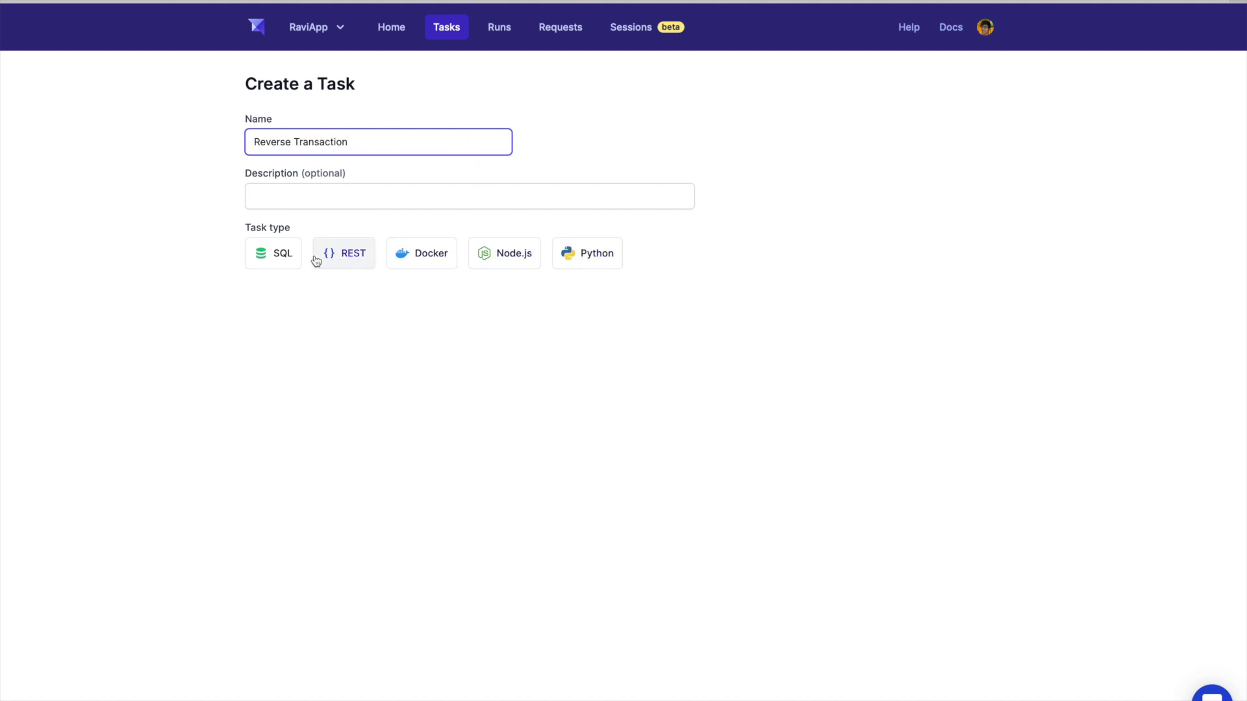
pyautogui.click(500, 260)
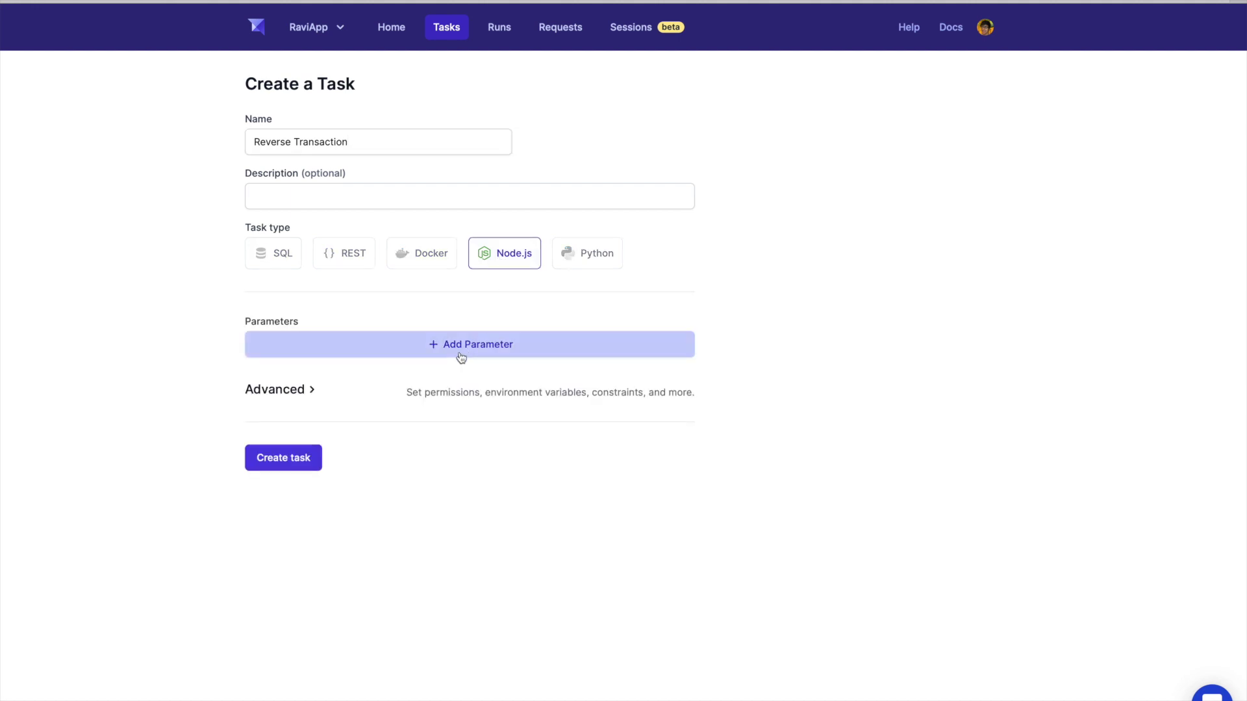
pyautogui.click(461, 354)
pyautogui.write('Transaction ID')
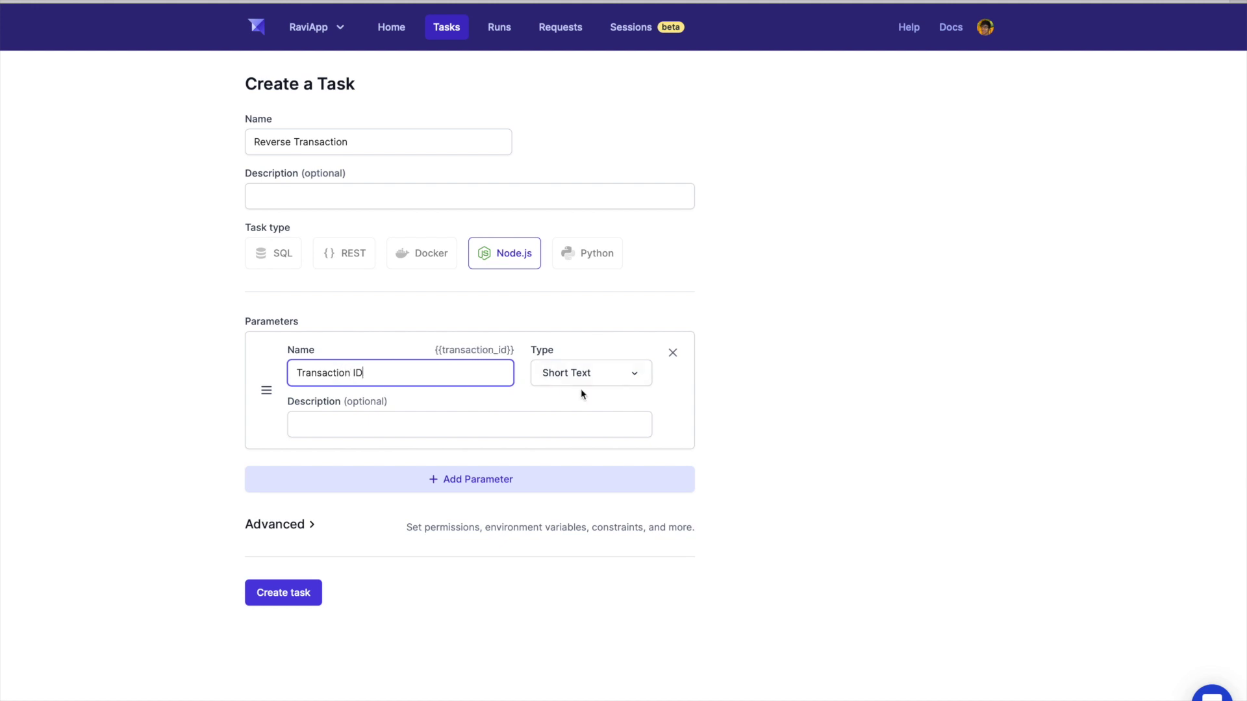
pyautogui.click(578, 387)
pyautogui.click(309, 486)
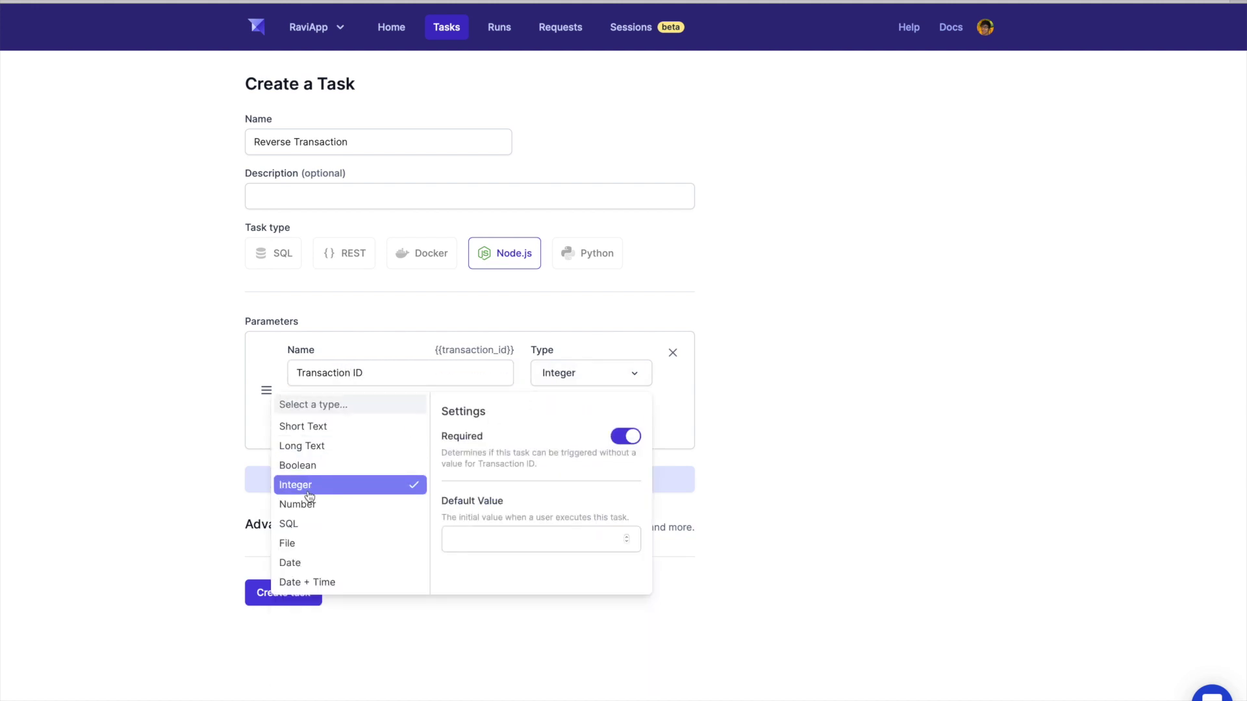
pyautogui.click(849, 498)
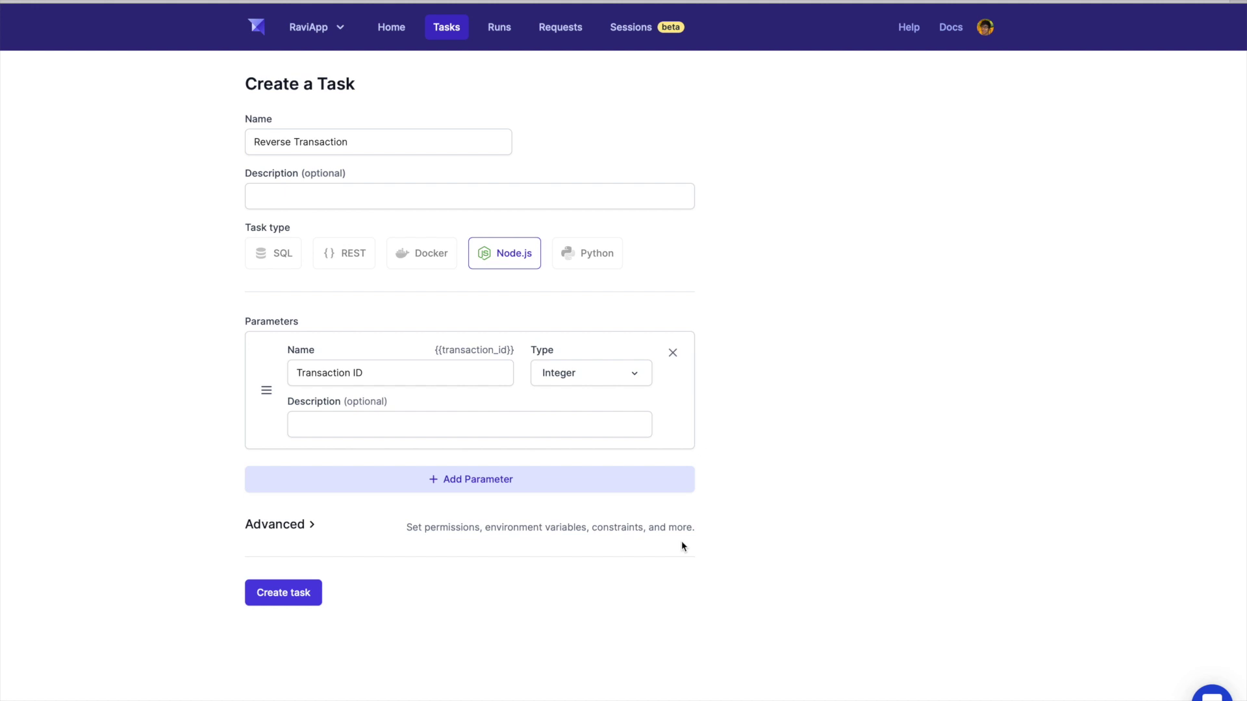
# Create the Reverse Transaction task and select its 'airplane init --slug' command
pyautogui.click(270, 591)
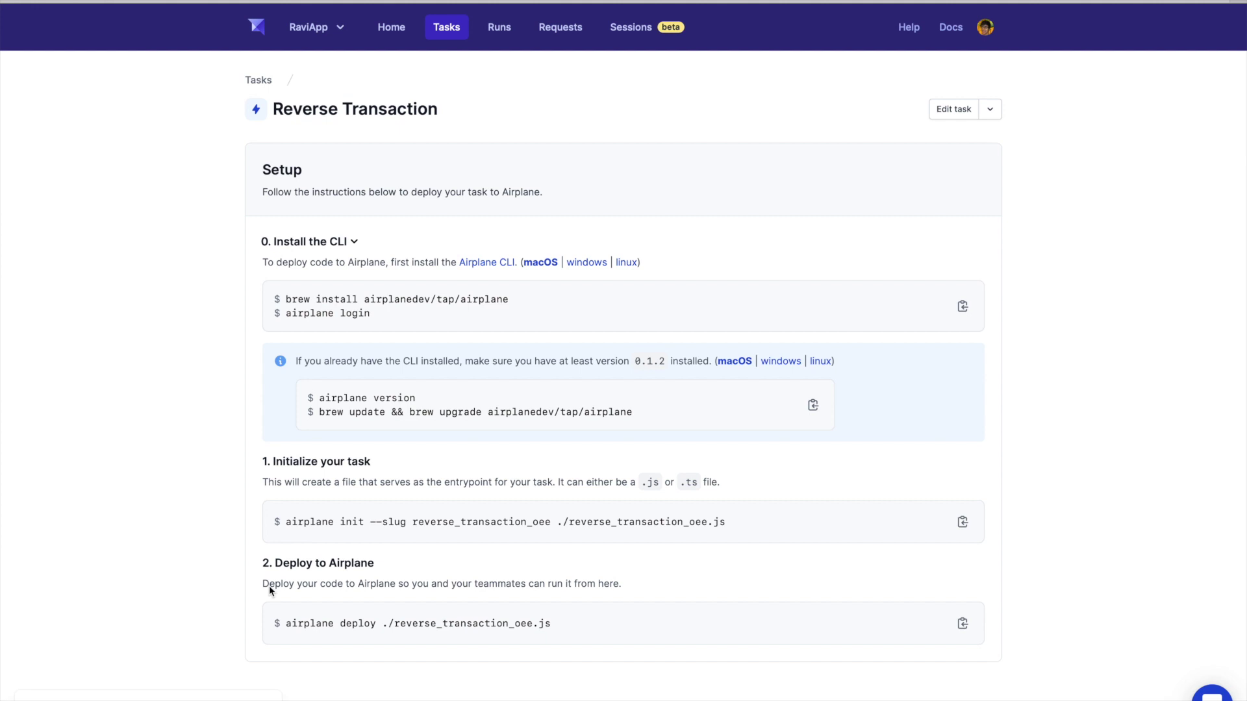
pyautogui.scroll(-1, 173, 482)
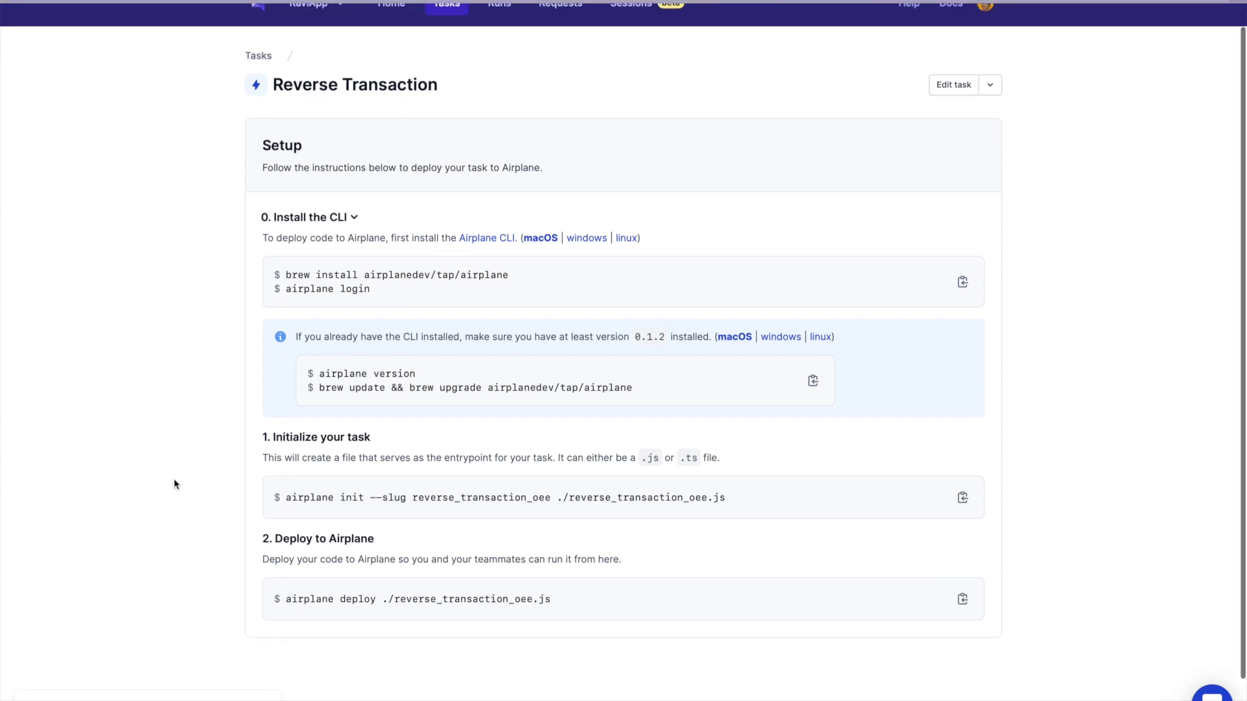
pyautogui.moveTo(334, 494); pyautogui.dragTo(765, 496)
pyautogui.press('super+c')
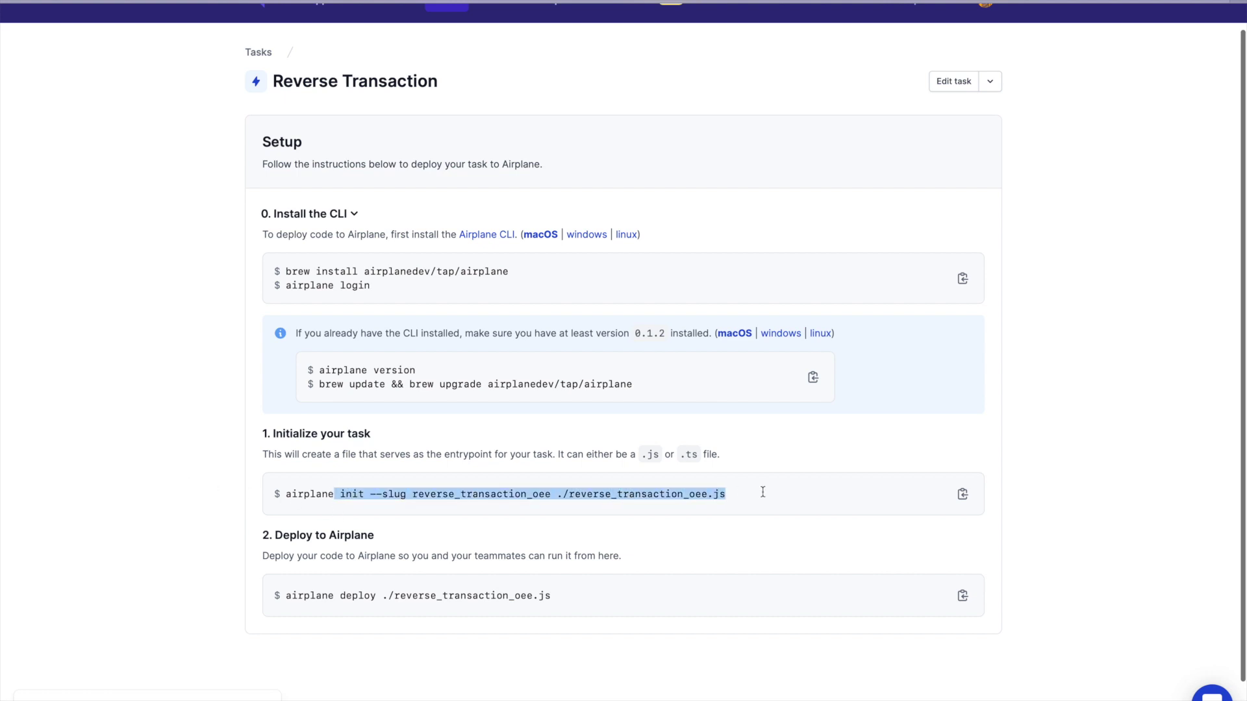
# Run the copied airplane init command in iTerm
pyautogui.press('super+Tab')
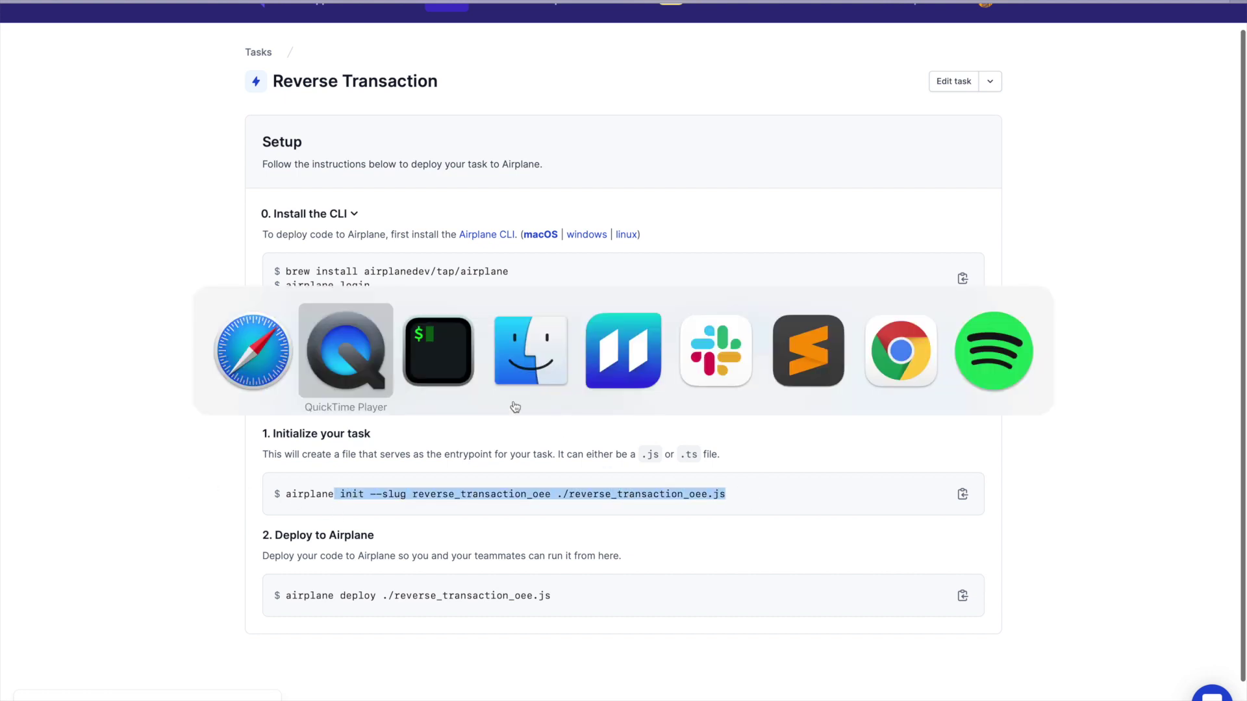
pyautogui.write('apln')
pyautogui.press('super+v')
pyautogui.press('Return')
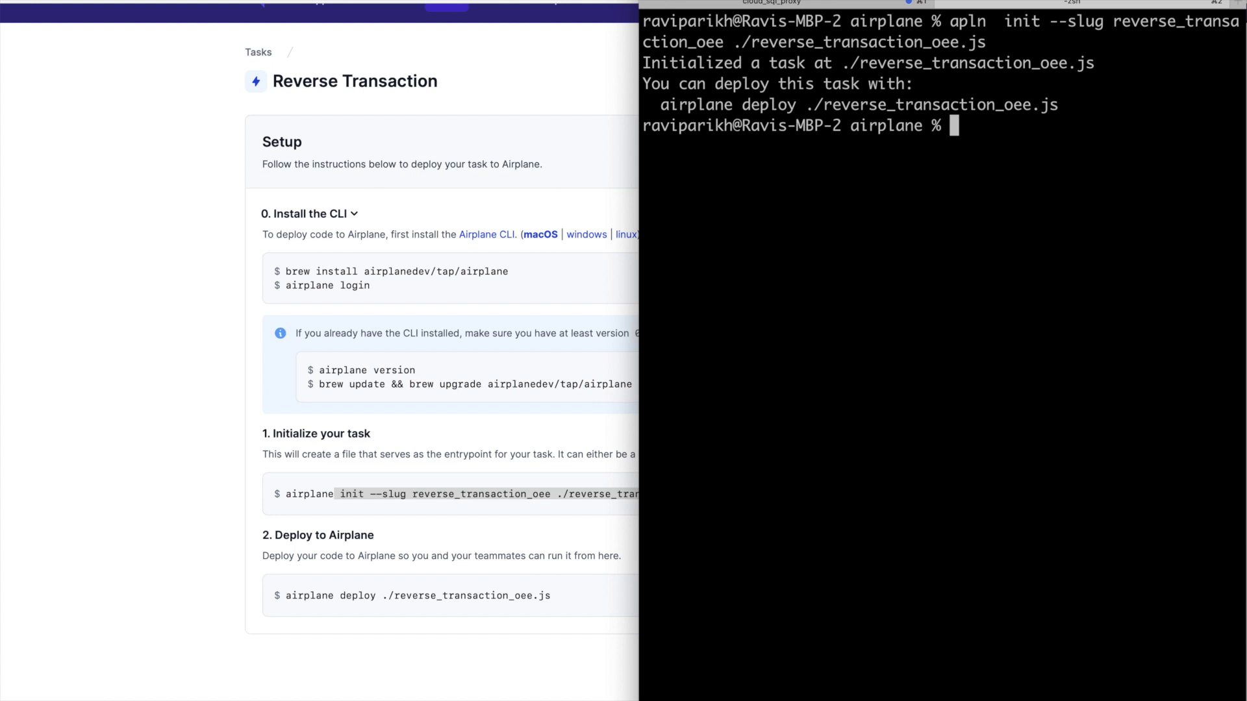
pyautogui.write('vi rev')
# Add a 'task logic goes here' comment to reverse_transaction_oee.js in vi and save it
pyautogui.press('Tab')
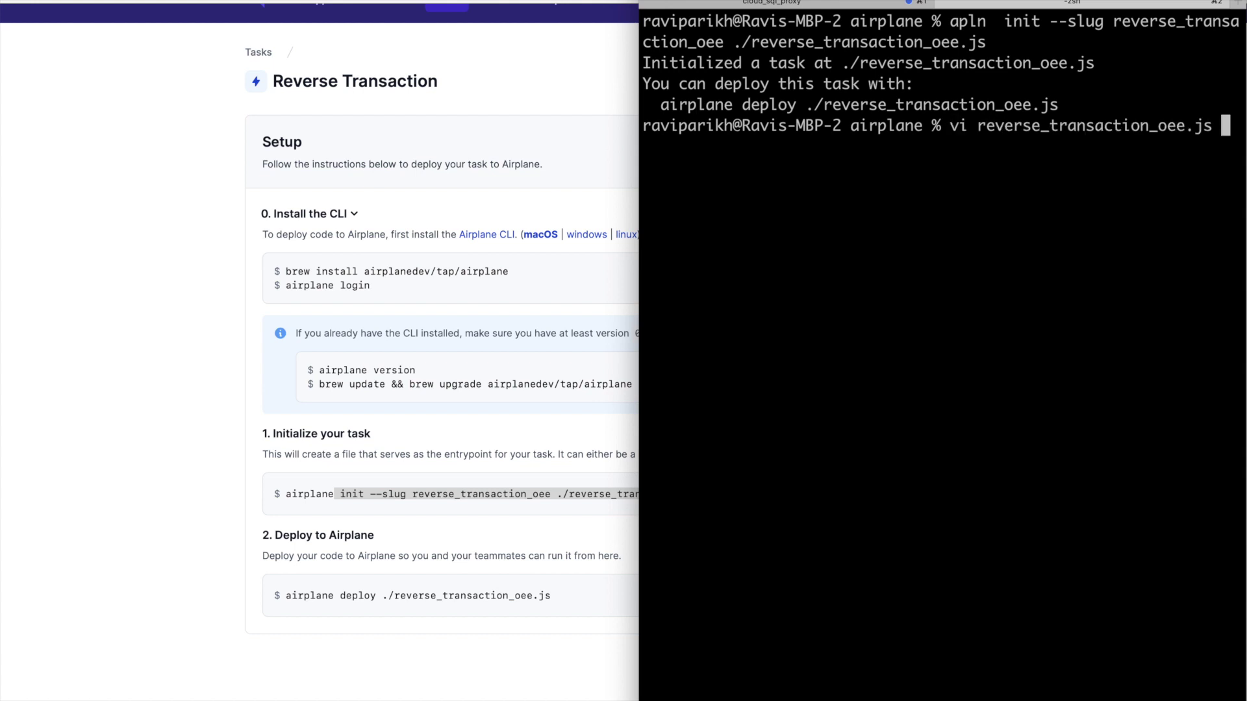
pyautogui.press('Return')
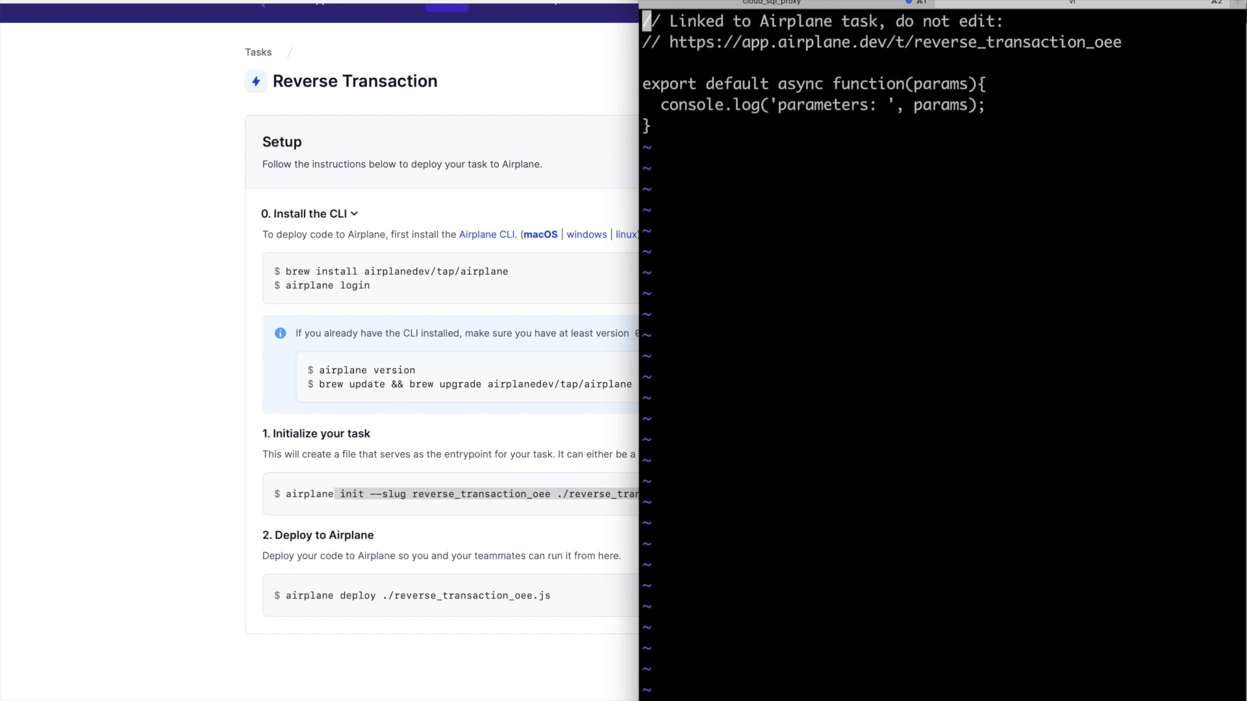
pyautogui.press('j')
pyautogui.press('j')
pyautogui.press('j')
pyautogui.write('o  //')
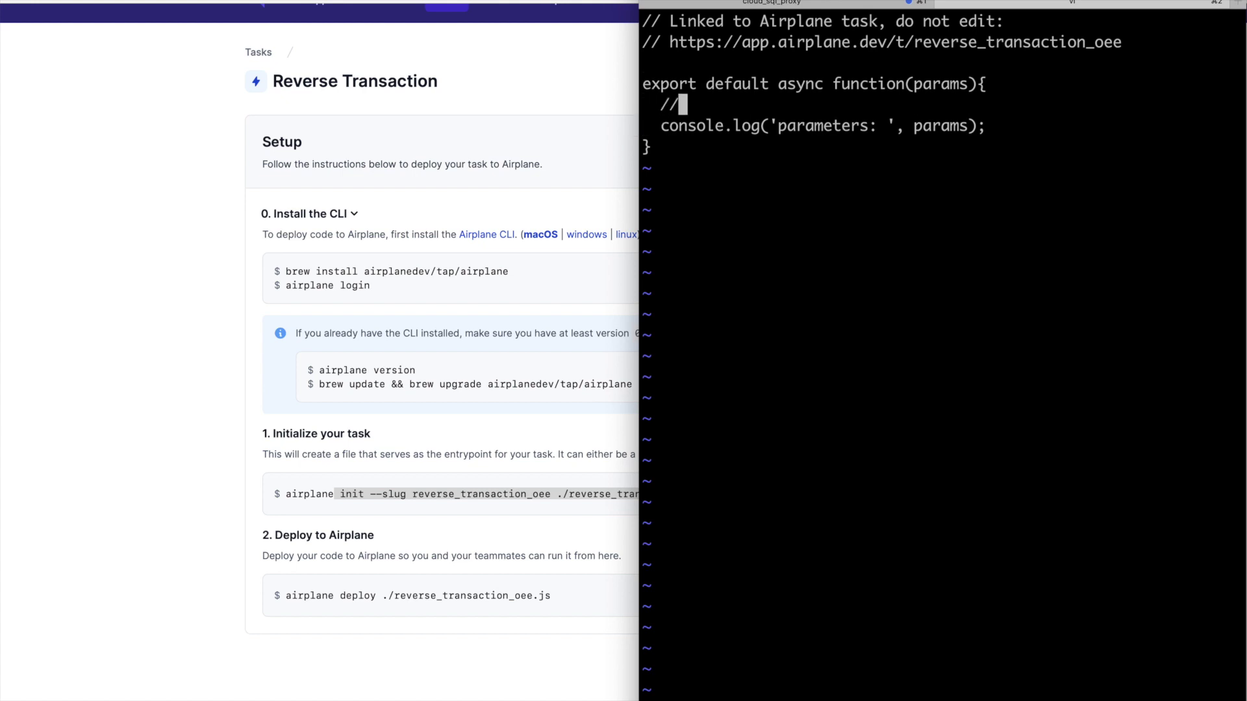
pyautogui.write(' task logic goes here')
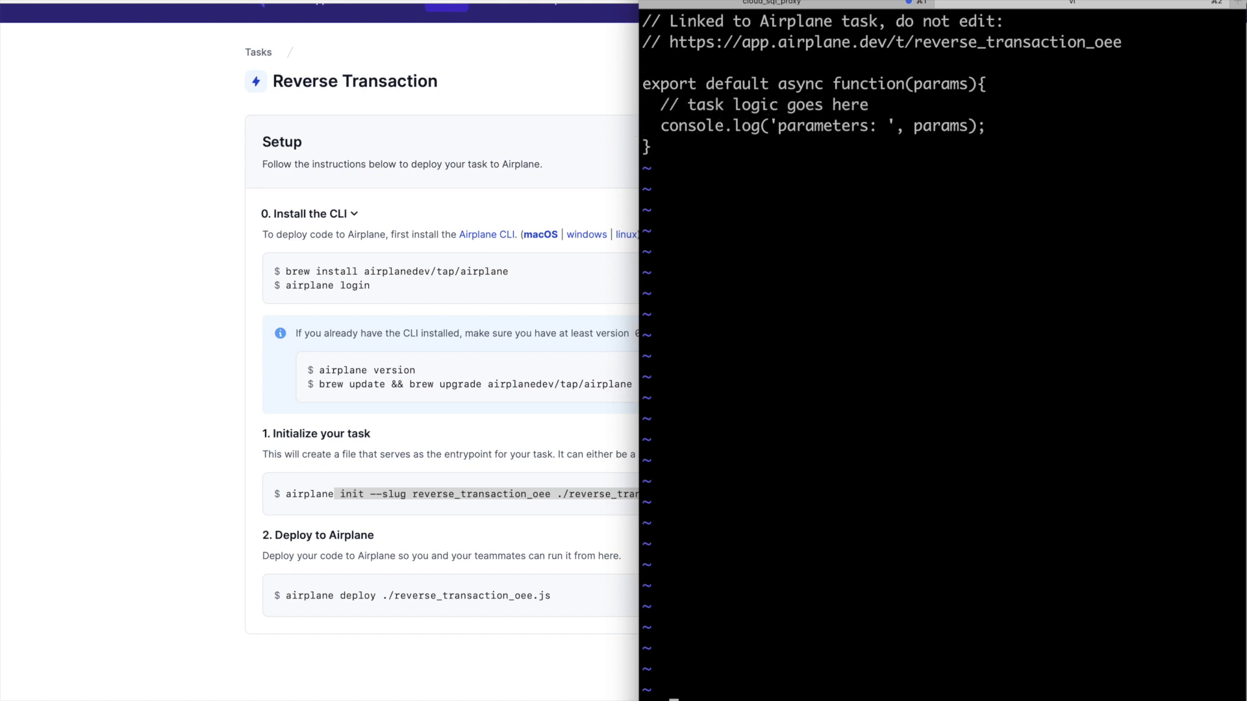
pyautogui.write('wq')
pyautogui.press('Return')
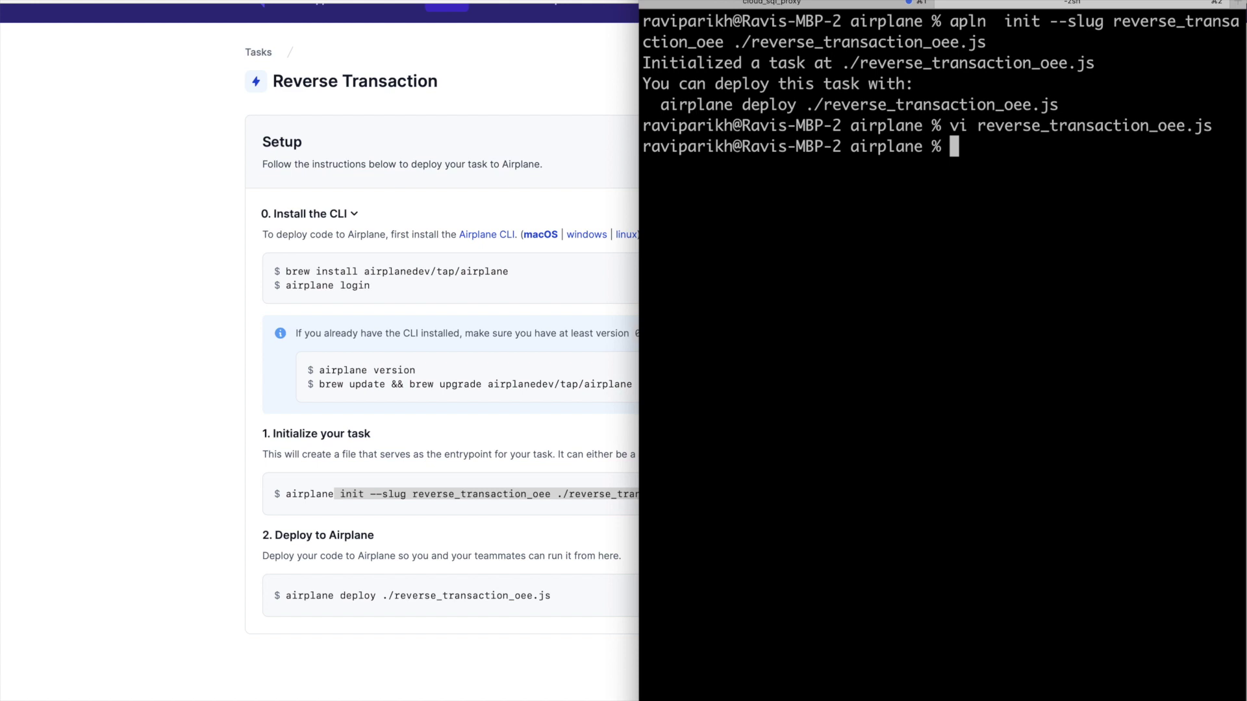
pyautogui.write('apln deploy r')
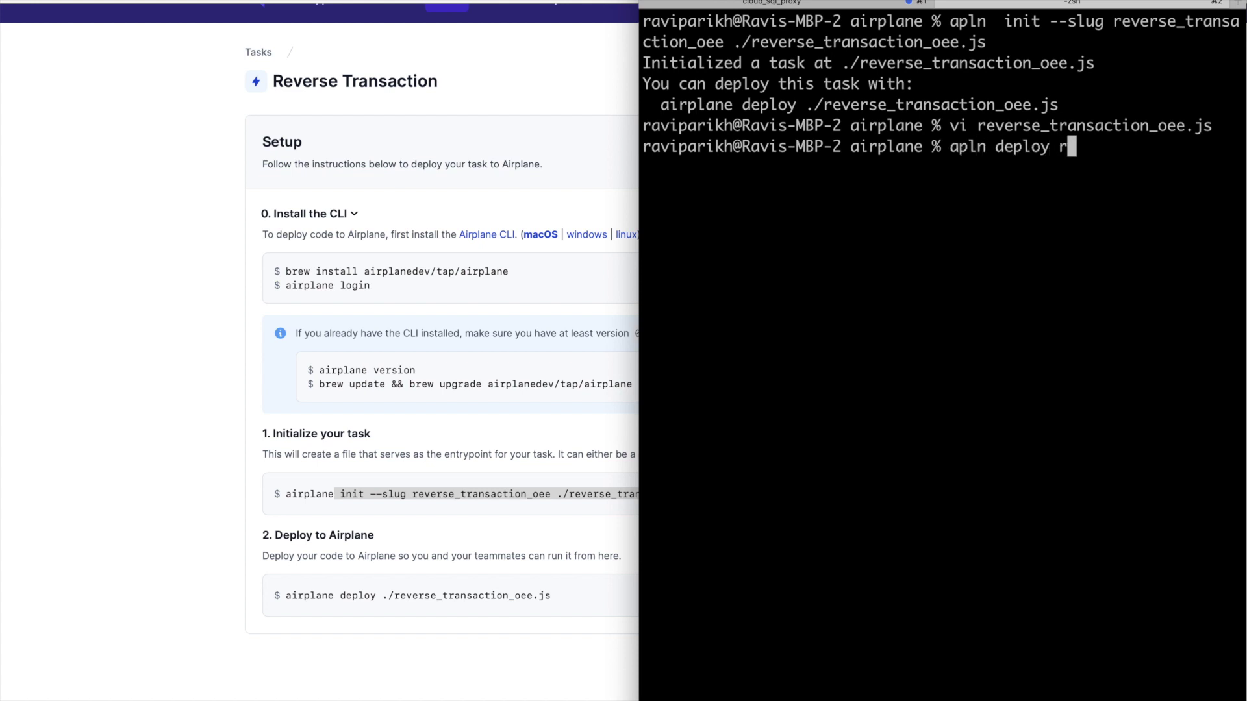
pyautogui.write('e')
# Deploy reverse_transaction_oee.js with apln deploy and select the task URL from the output
pyautogui.press('BackSpace')
pyautogui.press('BackSpace')
pyautogui.write('./re')
pyautogui.press('Tab')
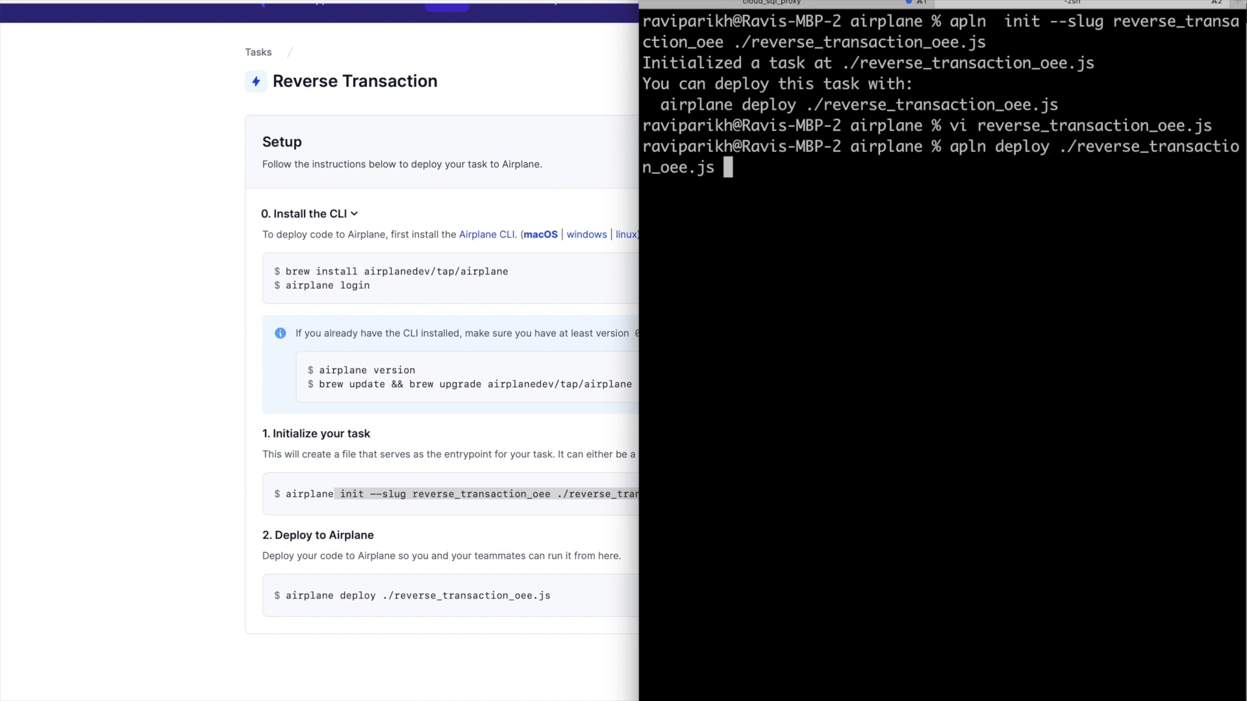
pyautogui.press('Return')
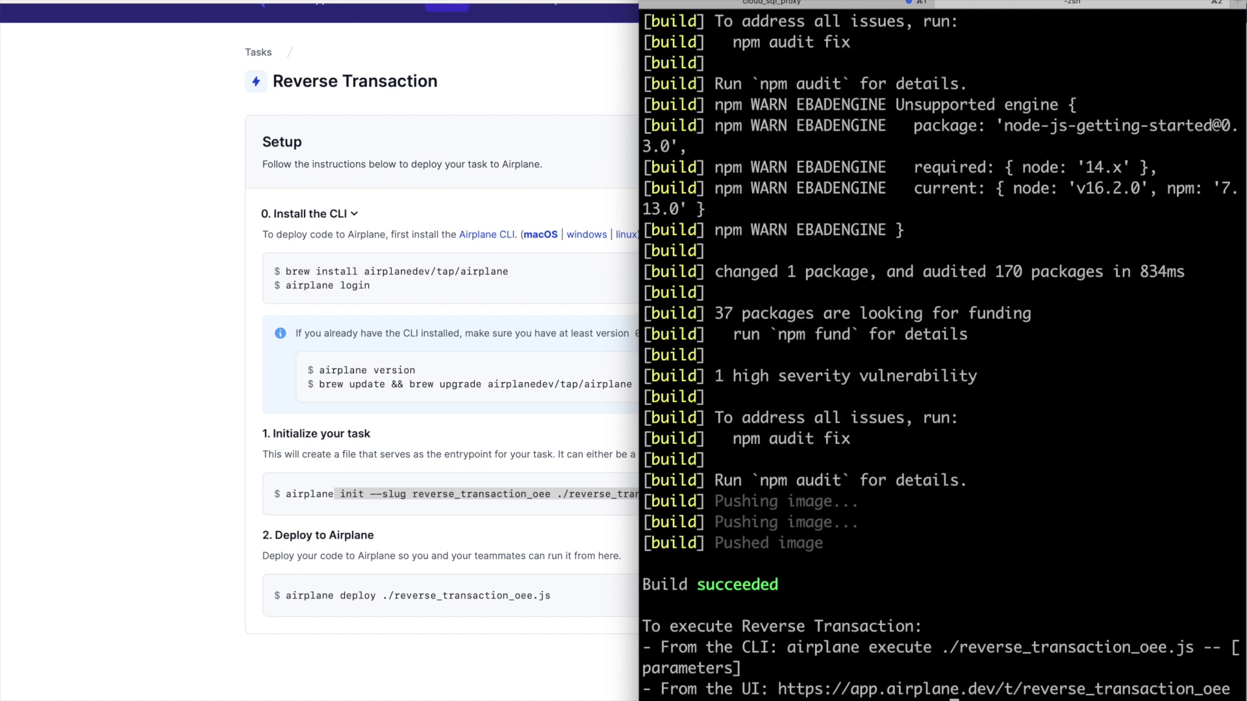
pyautogui.moveTo(779, 690); pyautogui.dragTo(1226, 691)
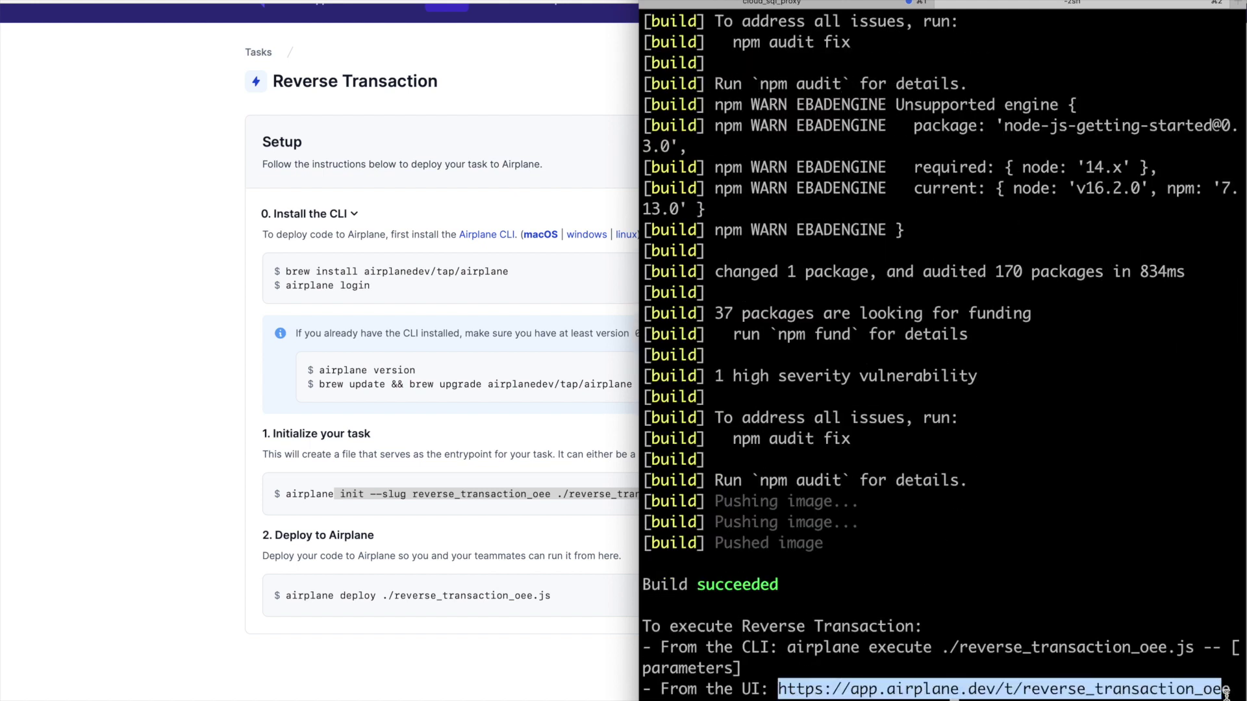
# Execute Reverse Transaction in the browser with Transaction ID 123
pyautogui.click(539, 655)
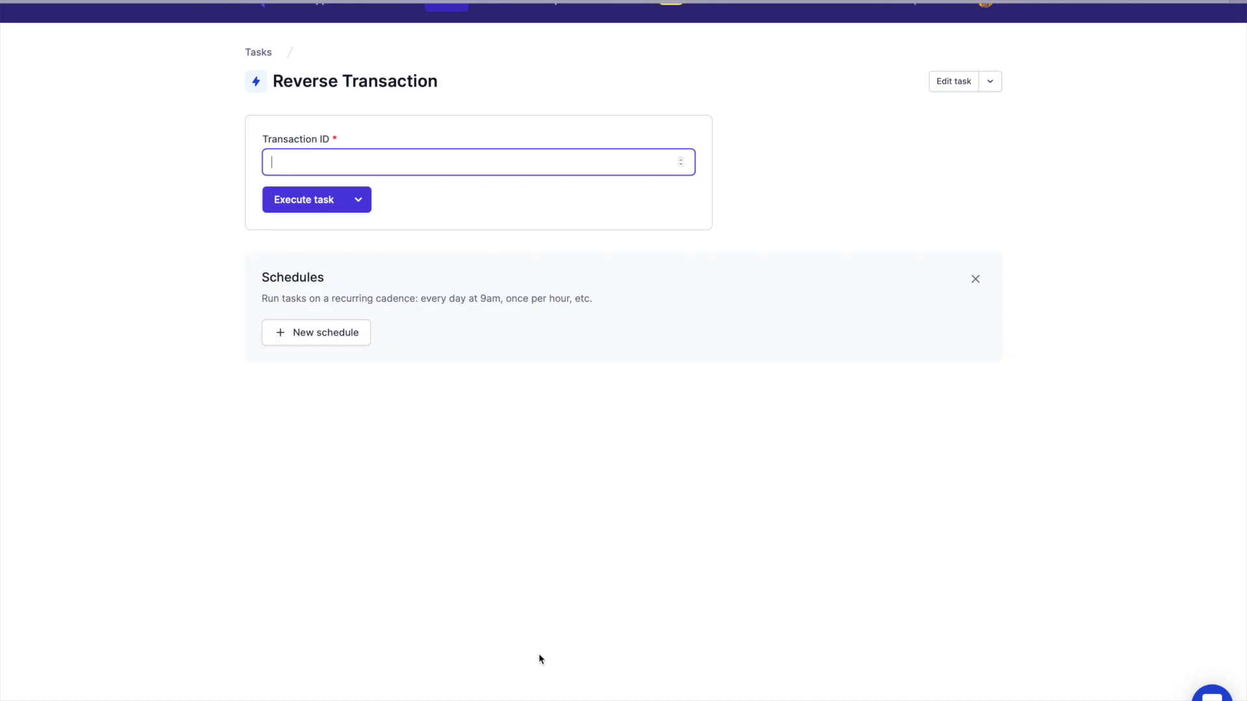
pyautogui.write('123')
pyautogui.click(289, 206)
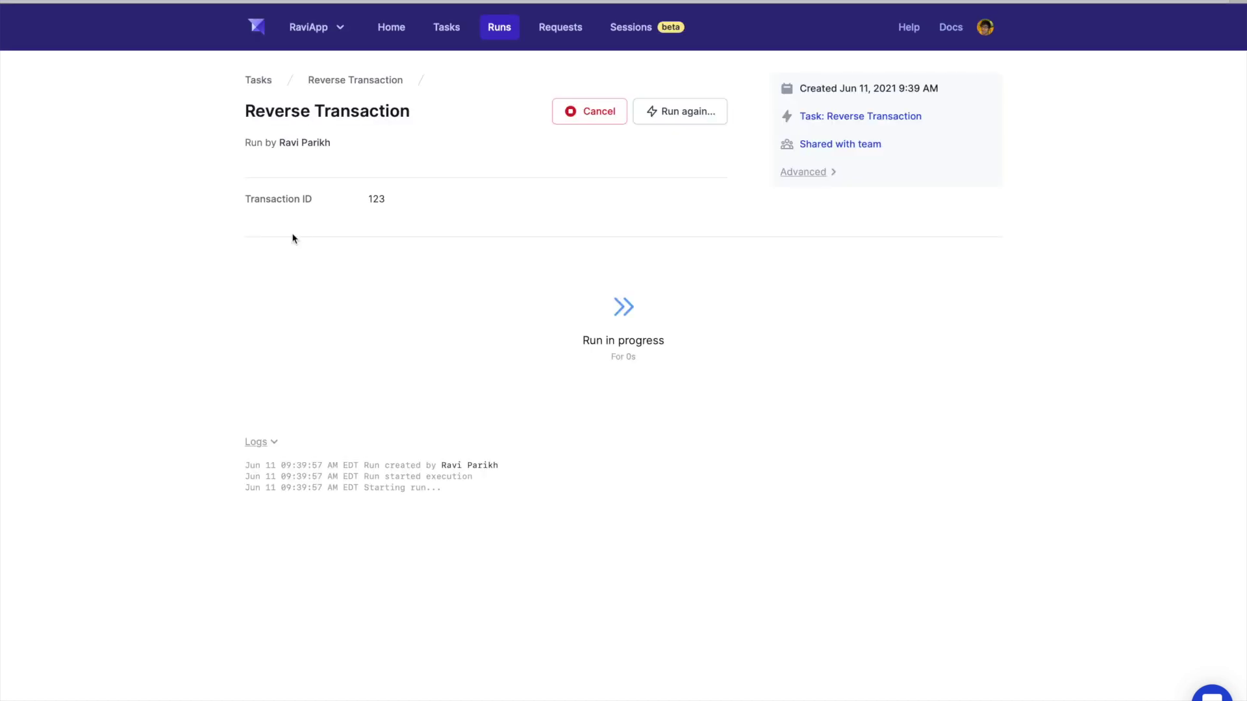